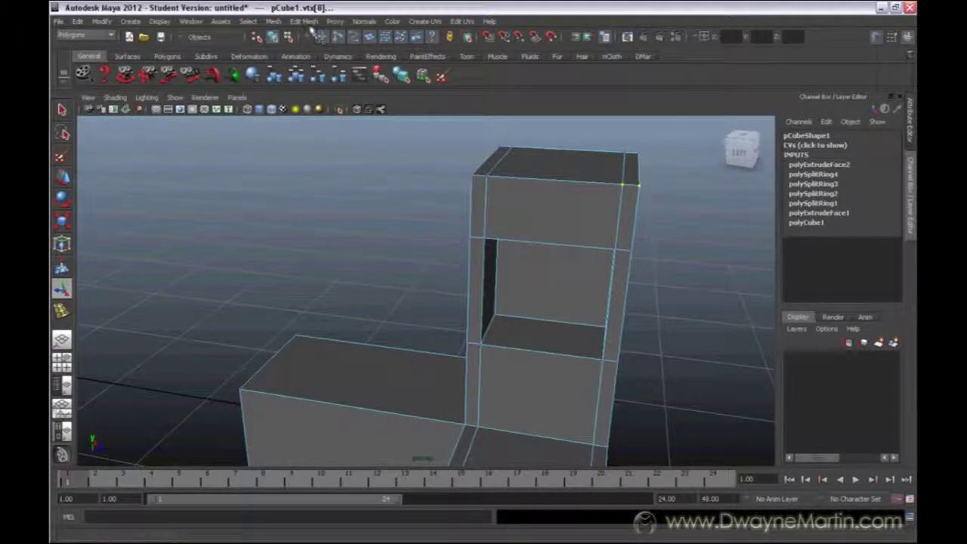
Open the Edit Mesh menu to reach the Merge command.
left_click(306, 22)
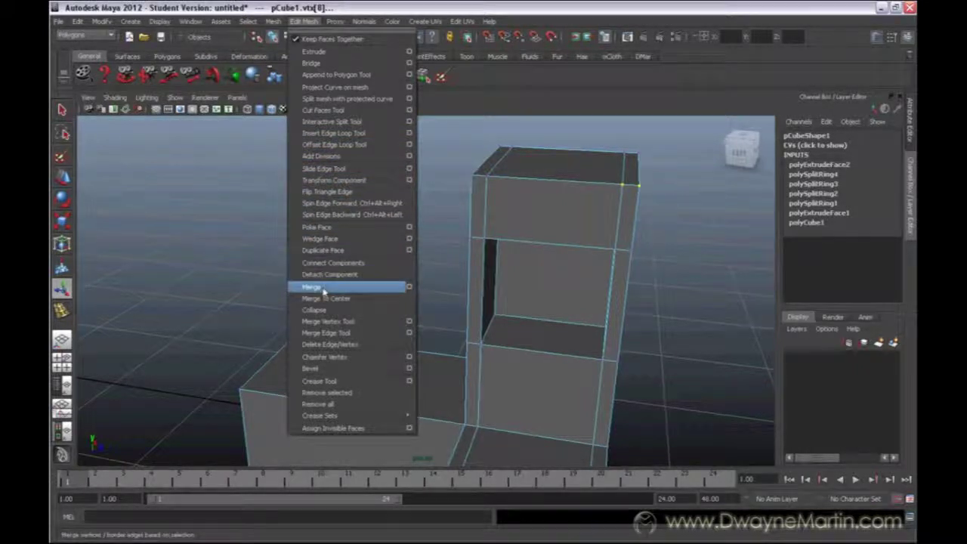
Open Merge Vertices Options (threshold 0.0100) and drag the dialog up-left, clear of the model.
left_click(410, 288)
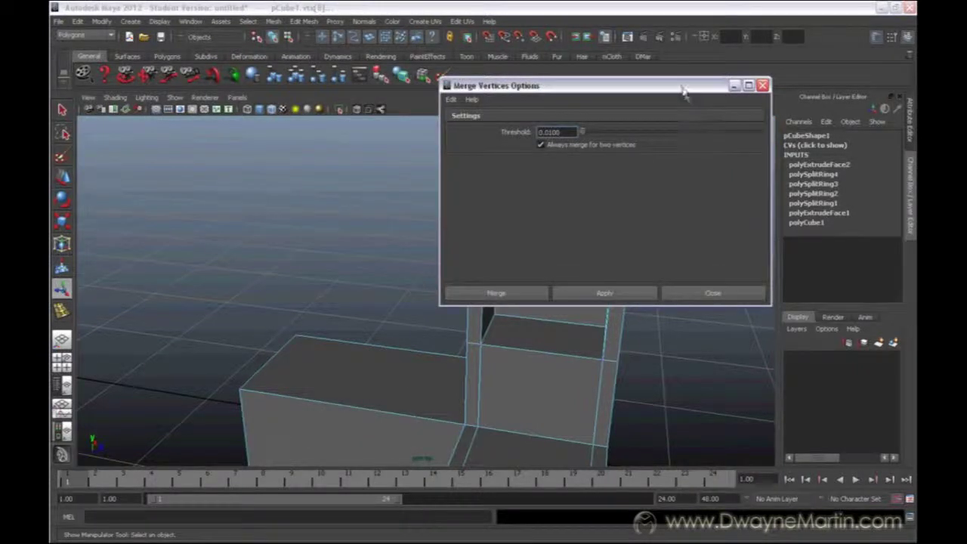
left_click_drag(685, 87, 357, 117)
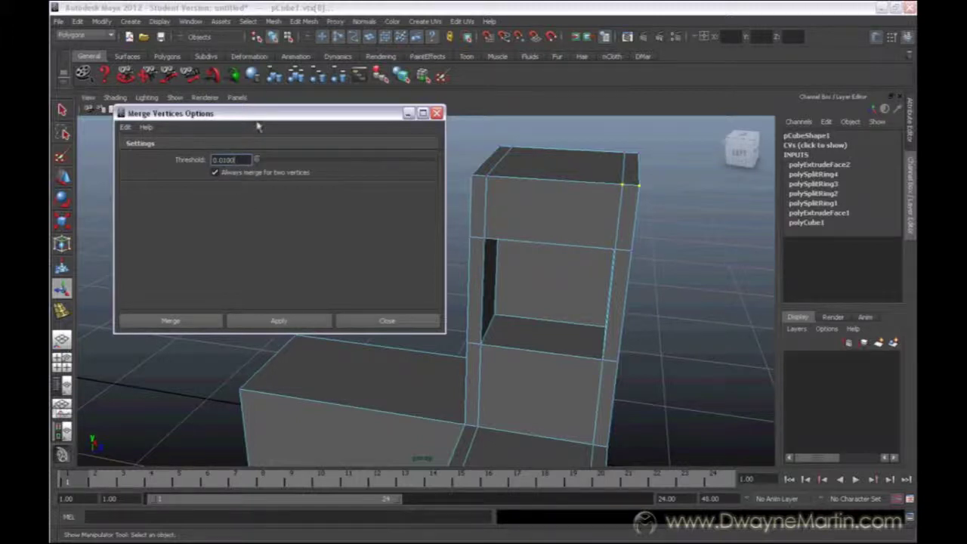
left_click_drag(260, 113, 278, 102)
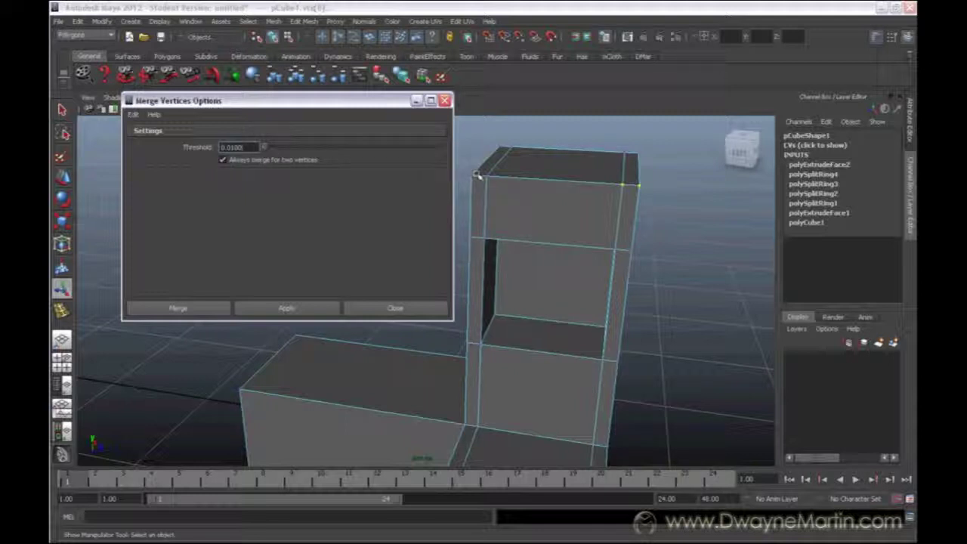
Trial-merge the low block's far top corner vertex, undo it, and uncheck 'Always merge for two vertices'.
middle_click_drag(493, 198, 647, 179, "alt")
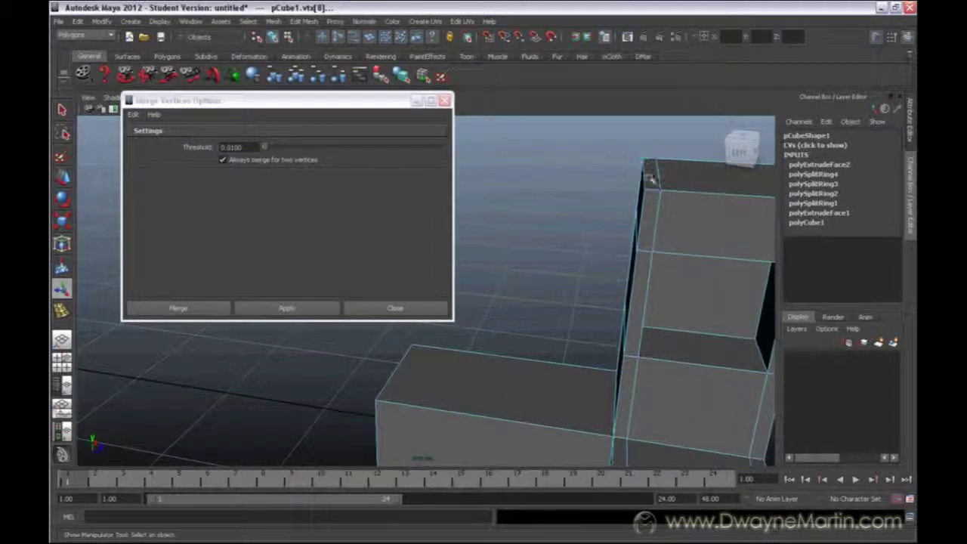
left_click(644, 162)
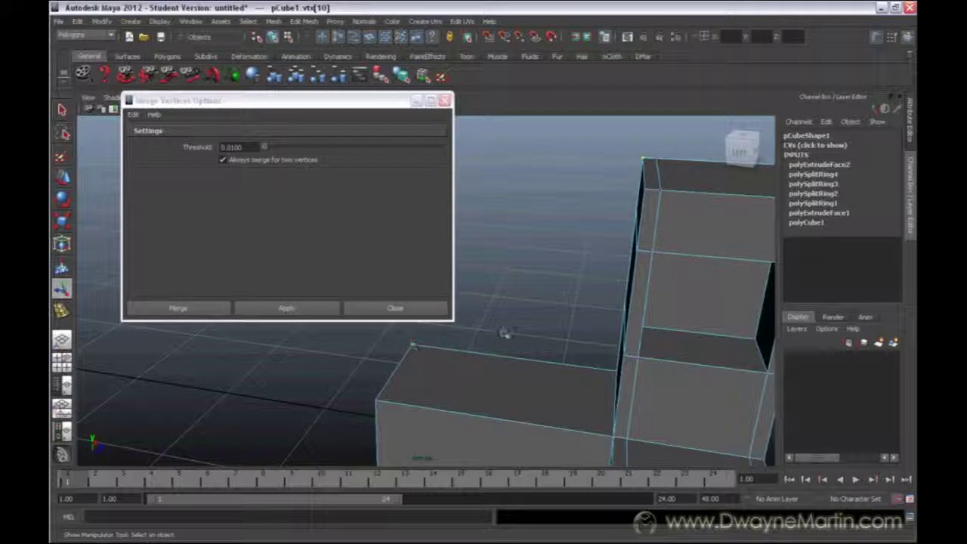
left_click(284, 308)
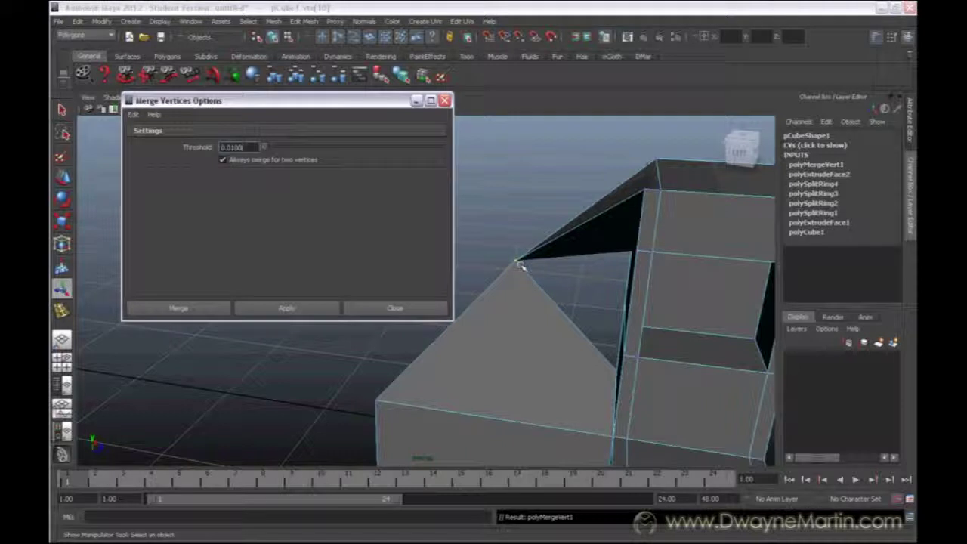
key("ctrl+z")
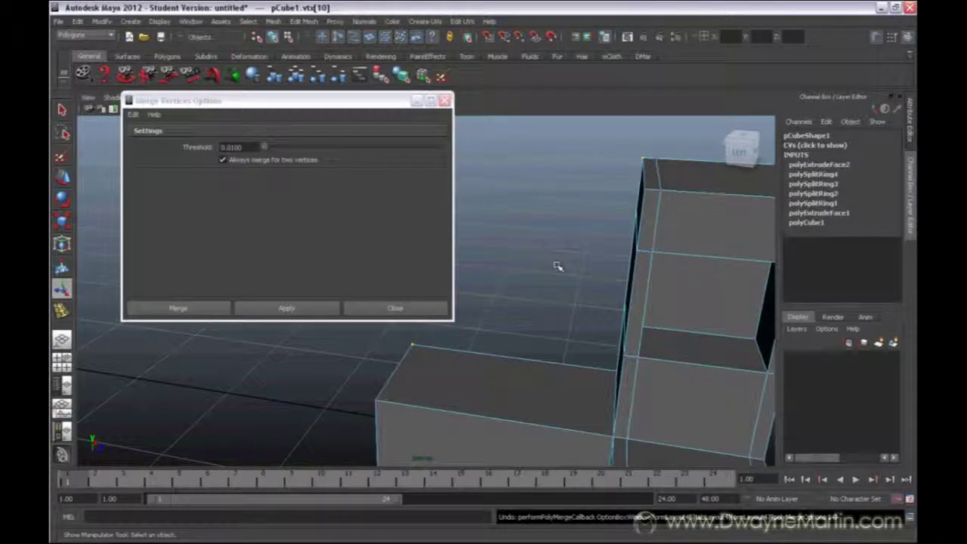
mouse_move(592, 246)
left_mouse_down("alt")
mouse_move(540, 246)
mouse_move(588, 248)
left_mouse_up("alt")
left_click(265, 159)
Apply the merge twice, undo, re-enable 'Always merge for two vertices', and close Merge Vertices Options.
left_click(282, 310)
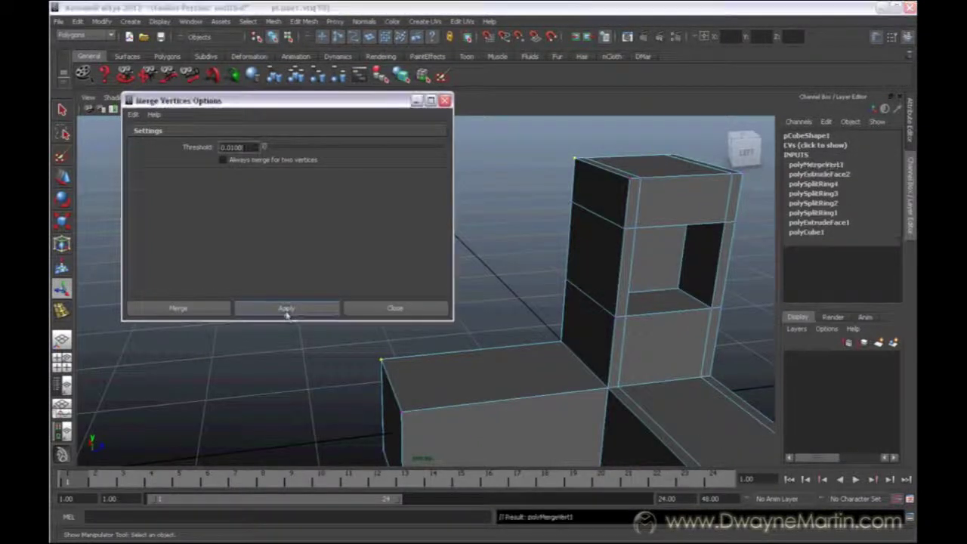
left_click(328, 312)
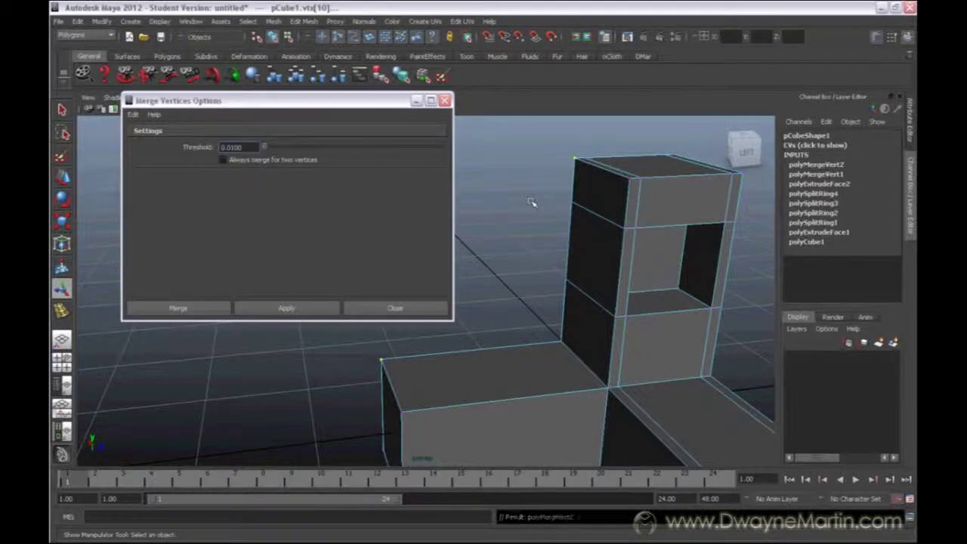
key("ctrl+z")
key("ctrl+z")
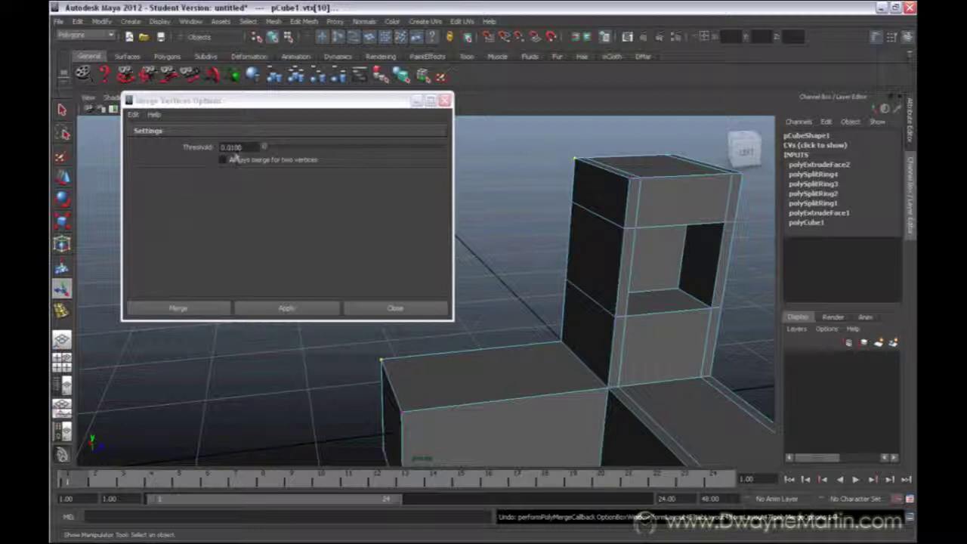
left_click(249, 159)
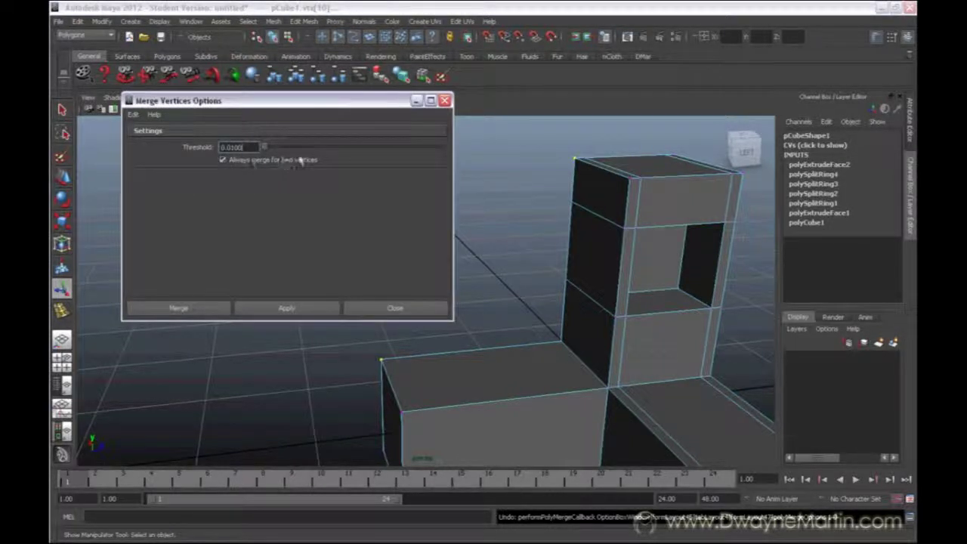
left_click(390, 307)
left_click_drag(540, 274, 578, 231, "alt")
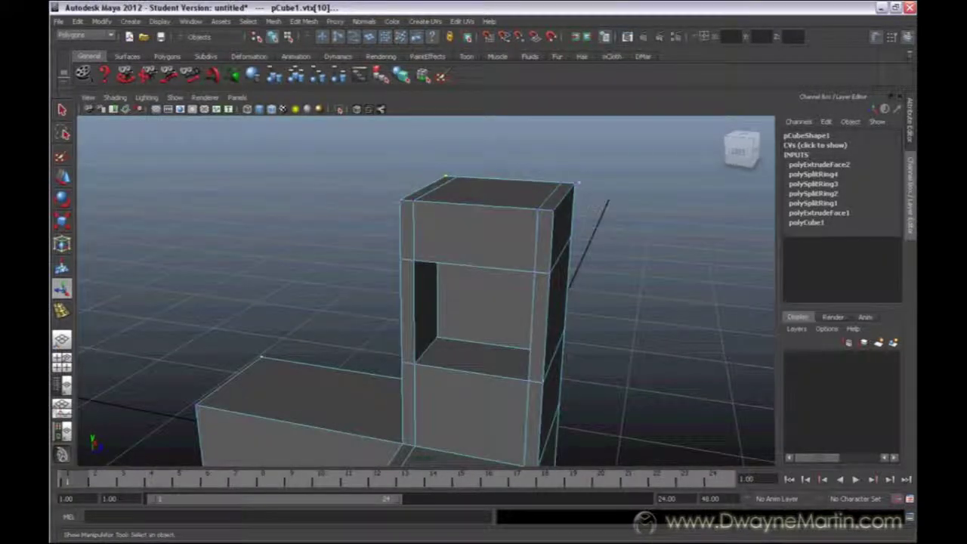
Select a top corner vertex of the tower and merge it with Edit Mesh > Merge.
left_click(550, 195)
left_click(305, 21)
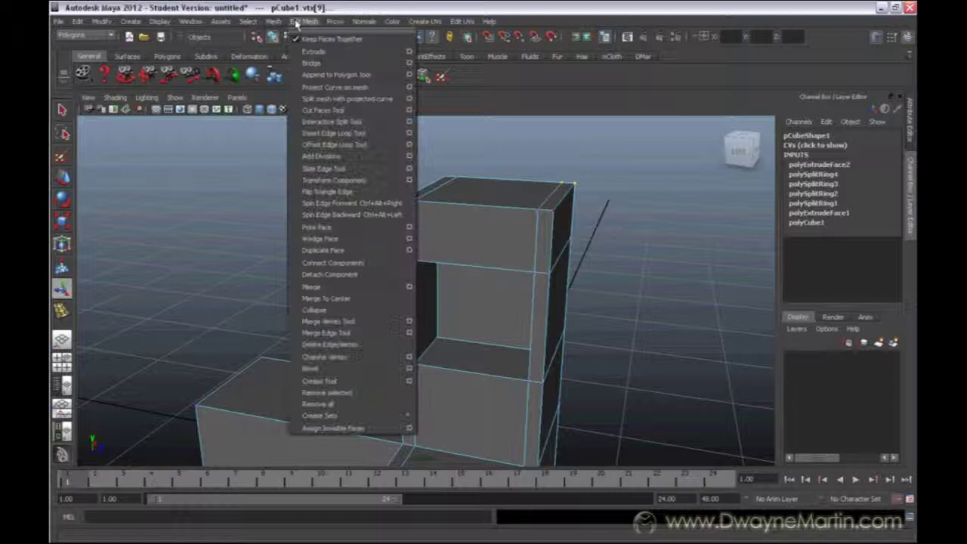
left_click(372, 287)
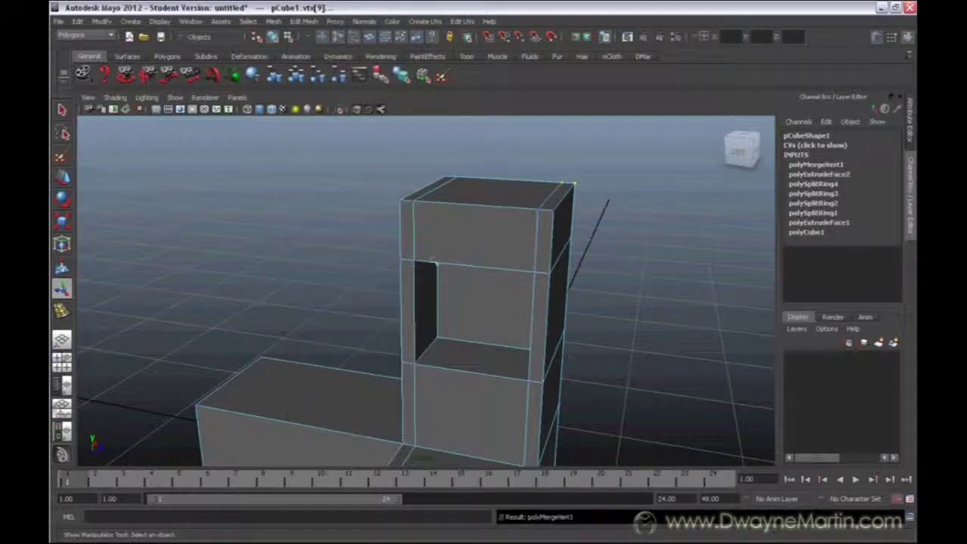
Rerun the merge from Merge Vertices Options, then undo the trial merges and orbit to a frontal view.
left_click(305, 21)
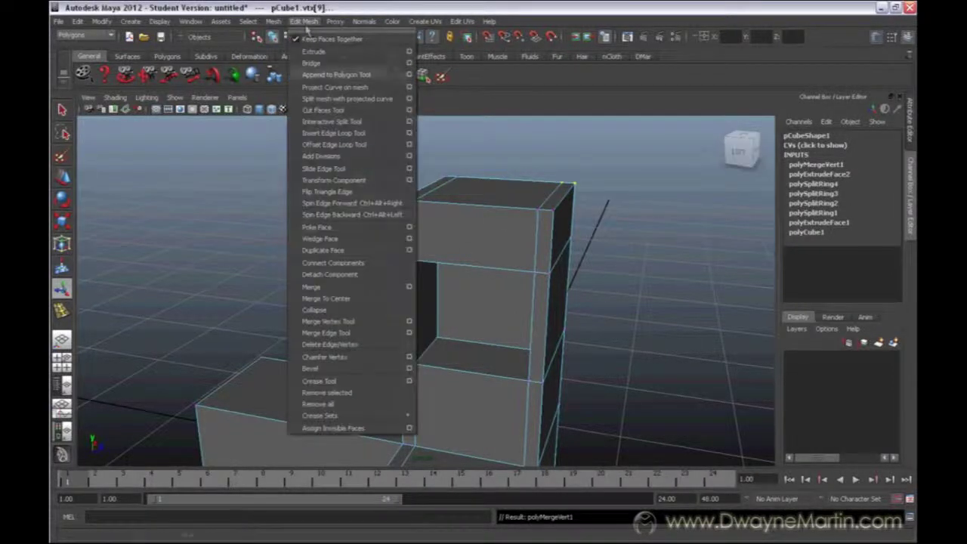
left_click(409, 287)
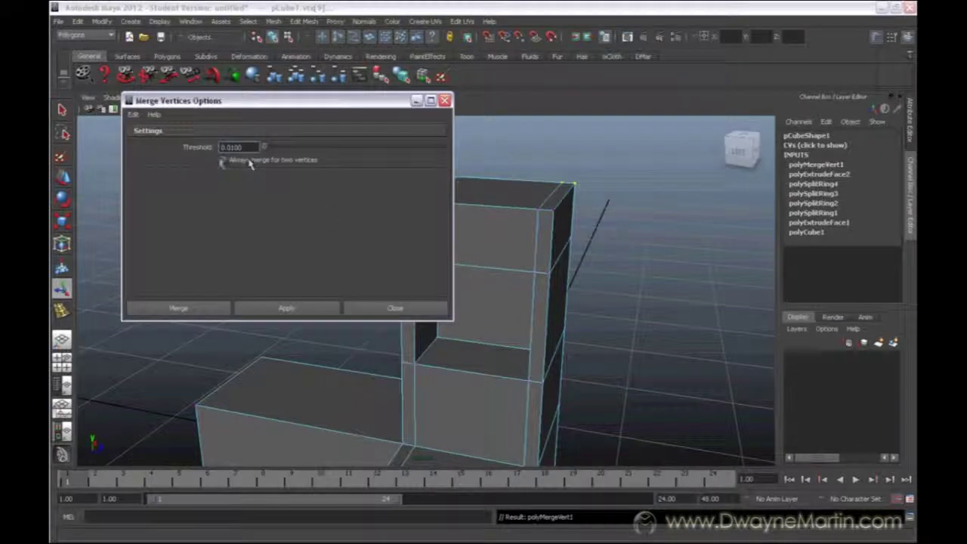
left_click(213, 306)
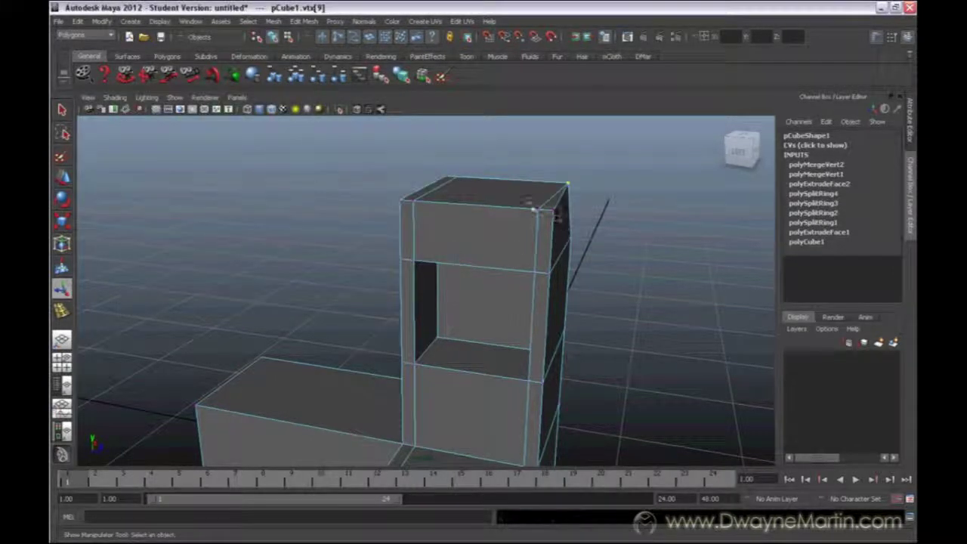
left_click_drag(527, 200, 566, 263, "alt")
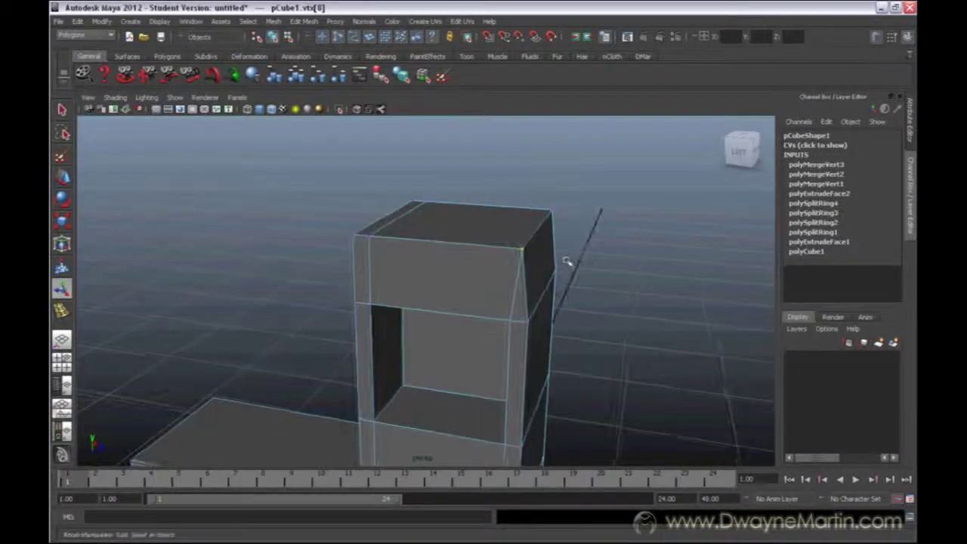
key("ctrl+z")
key("ctrl+z")
left_click_drag(579, 216, 490, 261, "alt")
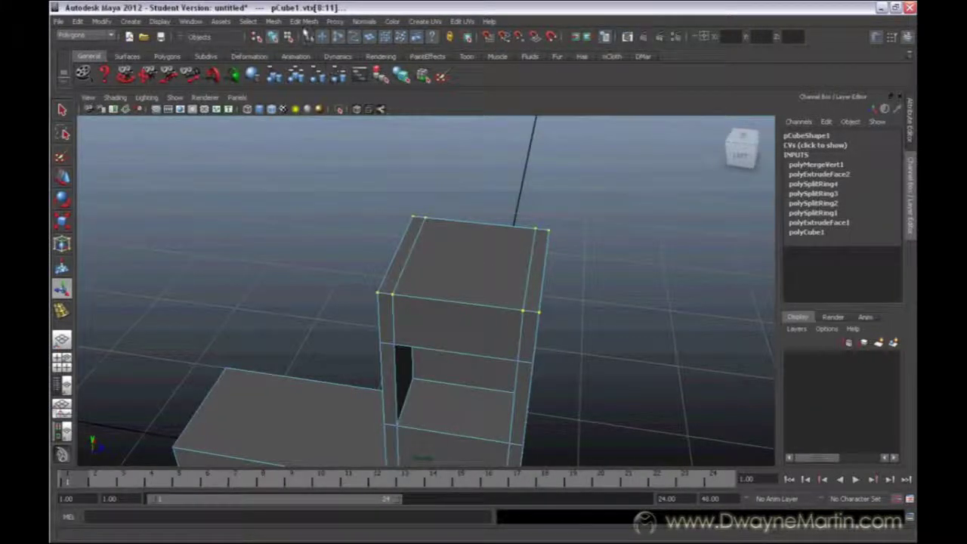
Open the Edit Mesh menu to reach Merge To Center.
left_click(305, 21)
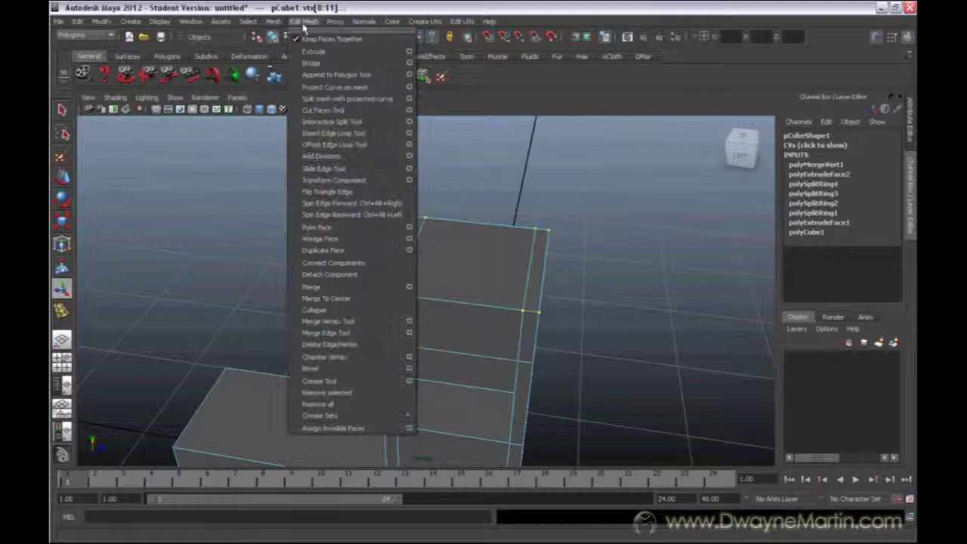
Collapse the tower's four top corners into one peak with Merge To Center and inspect the roof.
left_click(345, 301)
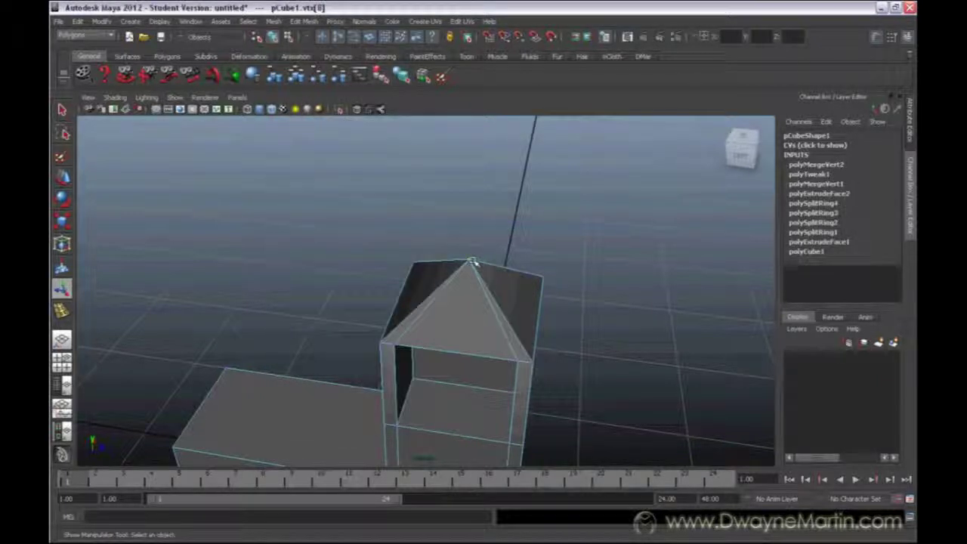
mouse_move(547, 287)
left_mouse_down("alt")
mouse_move(572, 259)
mouse_move(406, 264)
mouse_move(704, 281)
mouse_move(634, 307)
mouse_move(555, 305)
left_mouse_up("alt")
mouse_move(511, 264)
left_mouse_down("alt")
mouse_move(547, 278)
mouse_move(320, 265)
mouse_move(363, 250)
mouse_move(557, 268)
mouse_move(517, 247)
mouse_move(512, 267)
left_mouse_up("alt")
right_click_drag(544, 272, 471, 277, "alt")
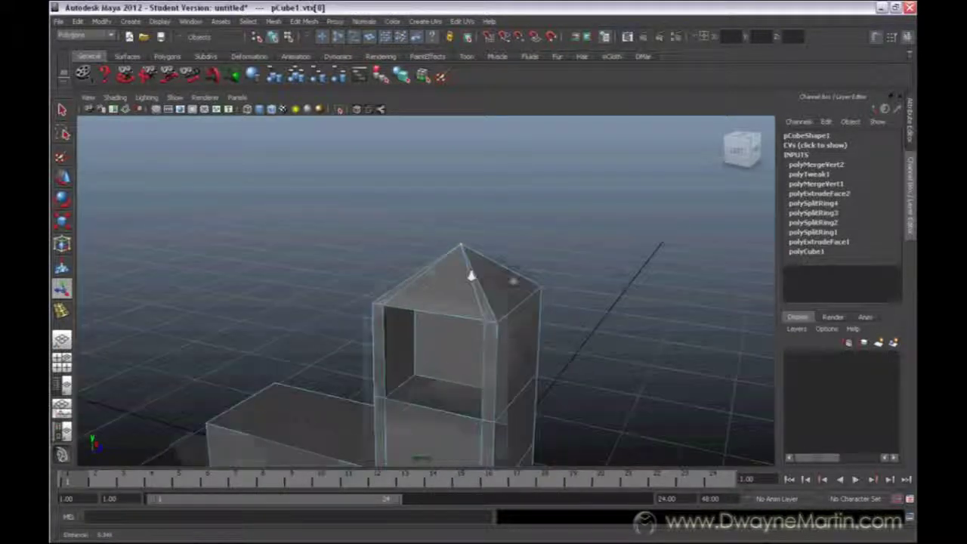
left_click_drag(471, 276, 435, 279, "alt")
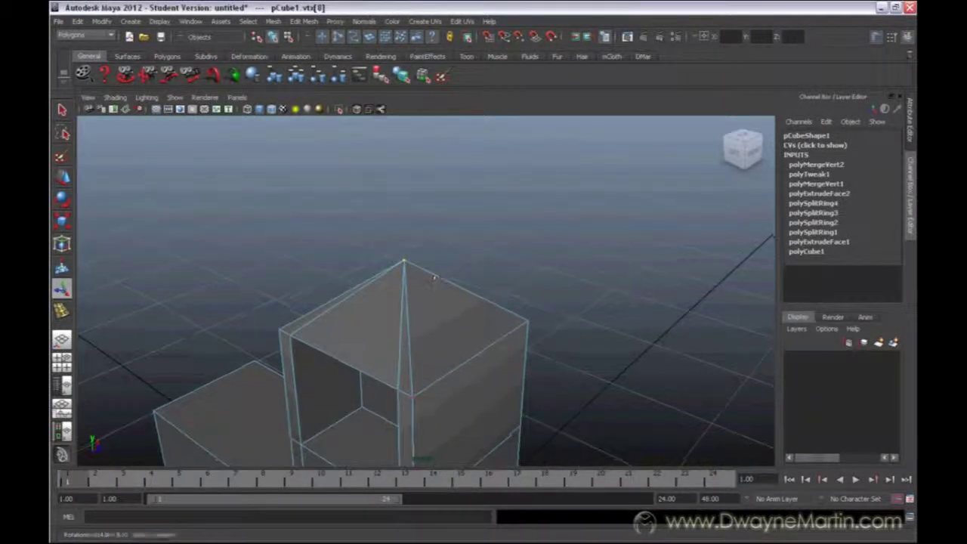
left_click(304, 21)
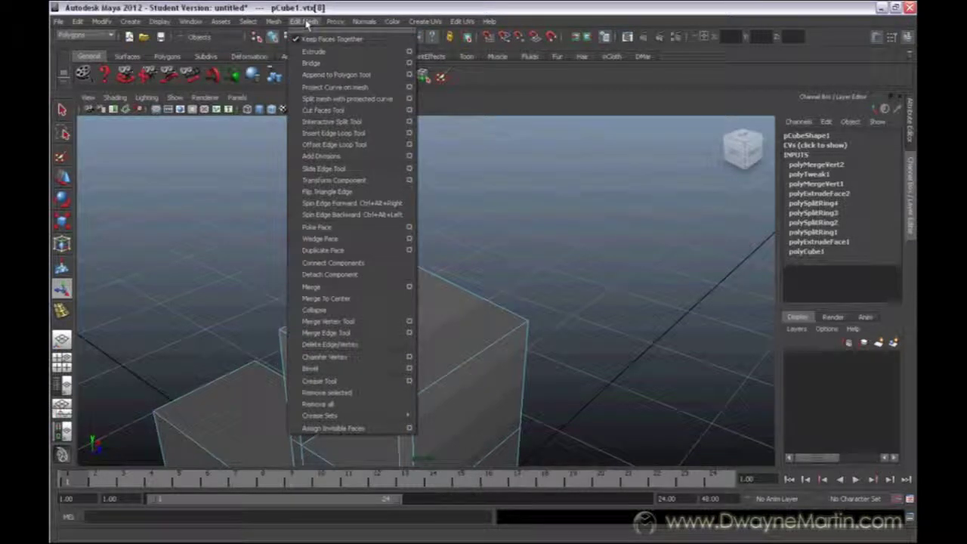